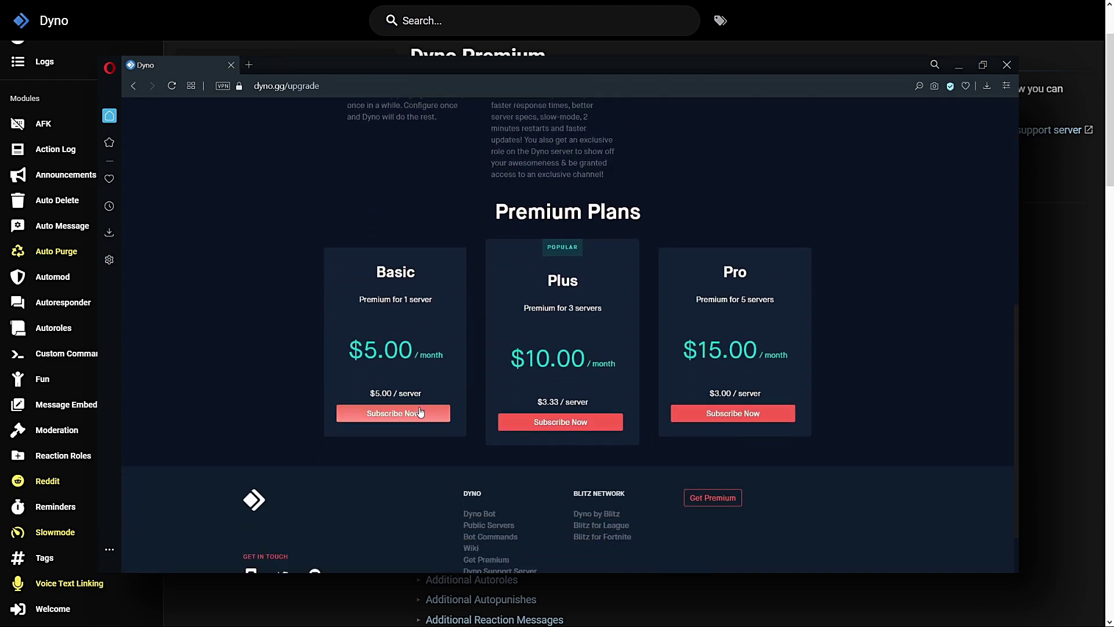
Buy the $5.00/month Basic premium plan for one server using the saved card
left_click(419, 406)
left_click(483, 348)
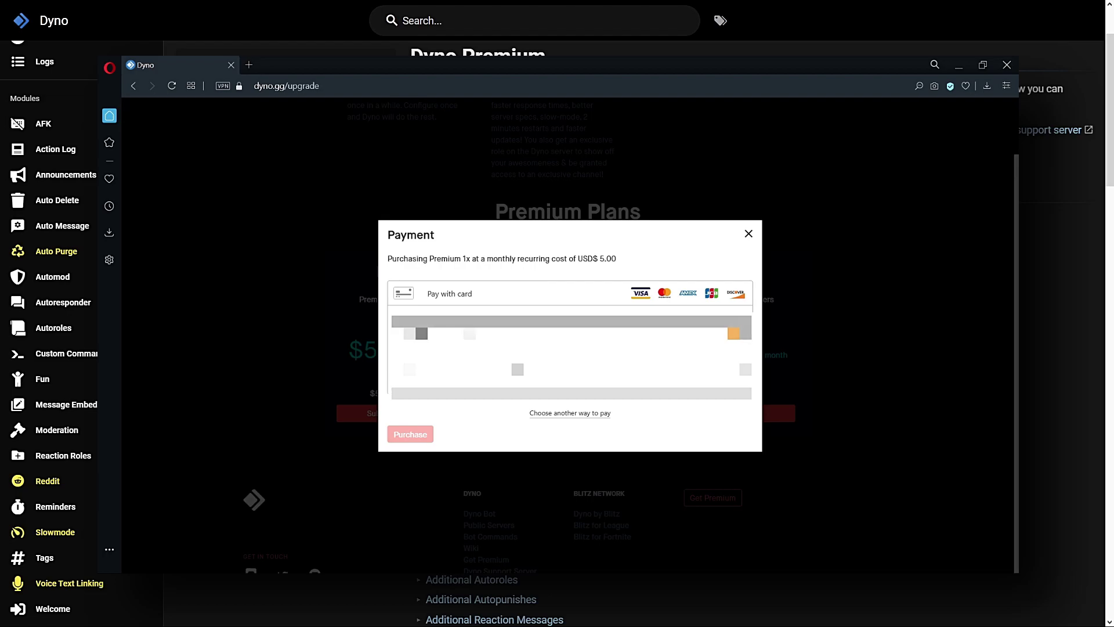
left_click(421, 433)
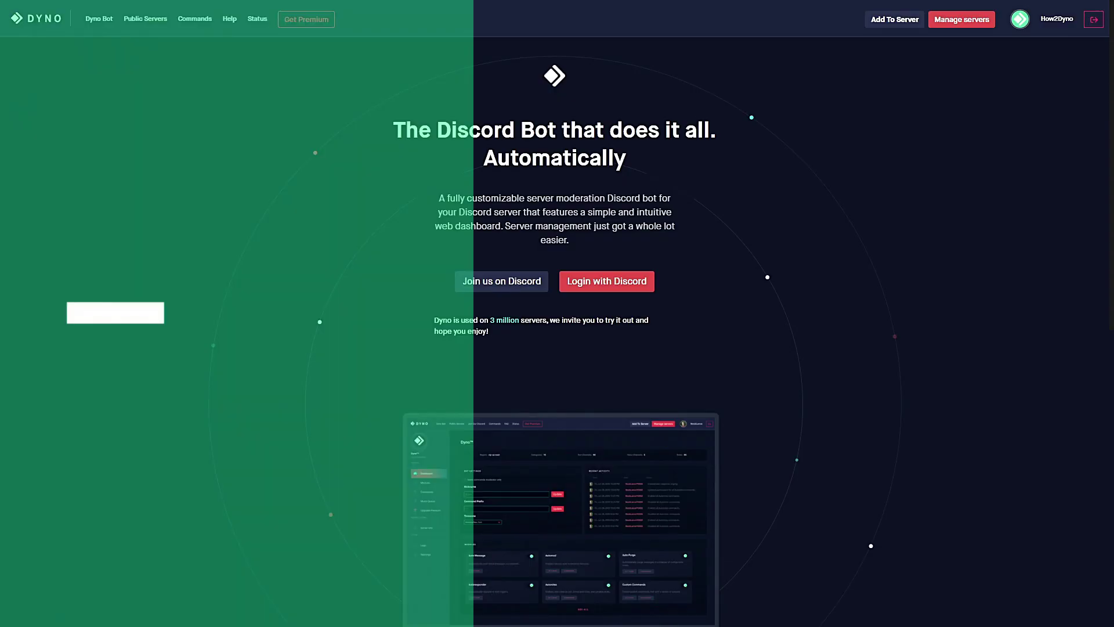
Go to the Dyno Plans page via Get Premium in the top navigation
left_click(325, 25)
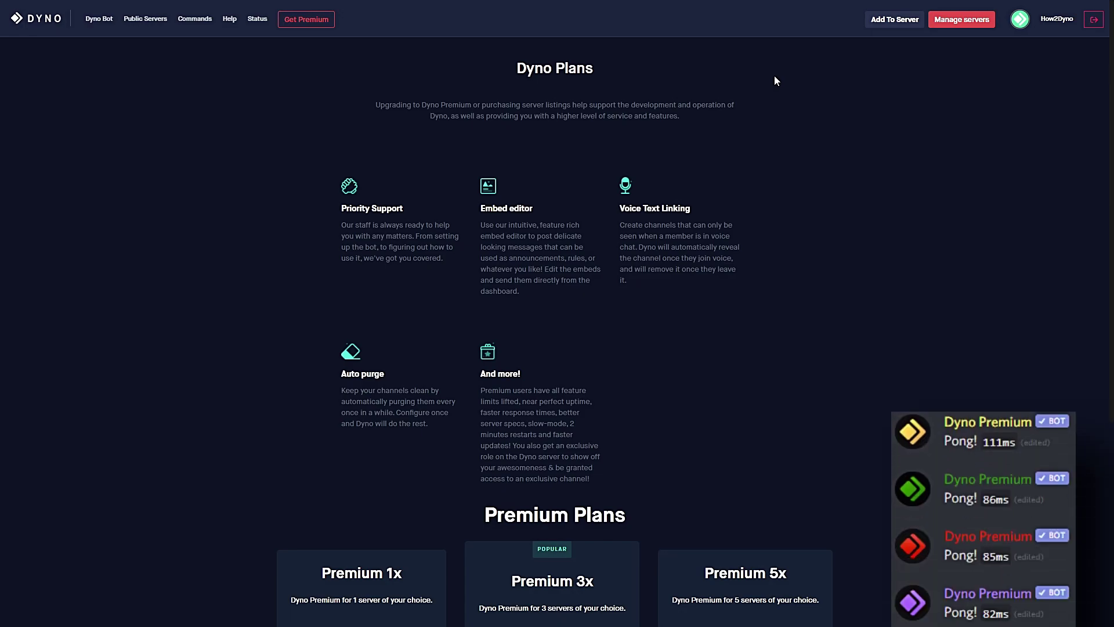
Add the How2Dyno Premium server to the premium plan under Manage Premium
left_click(989, 32)
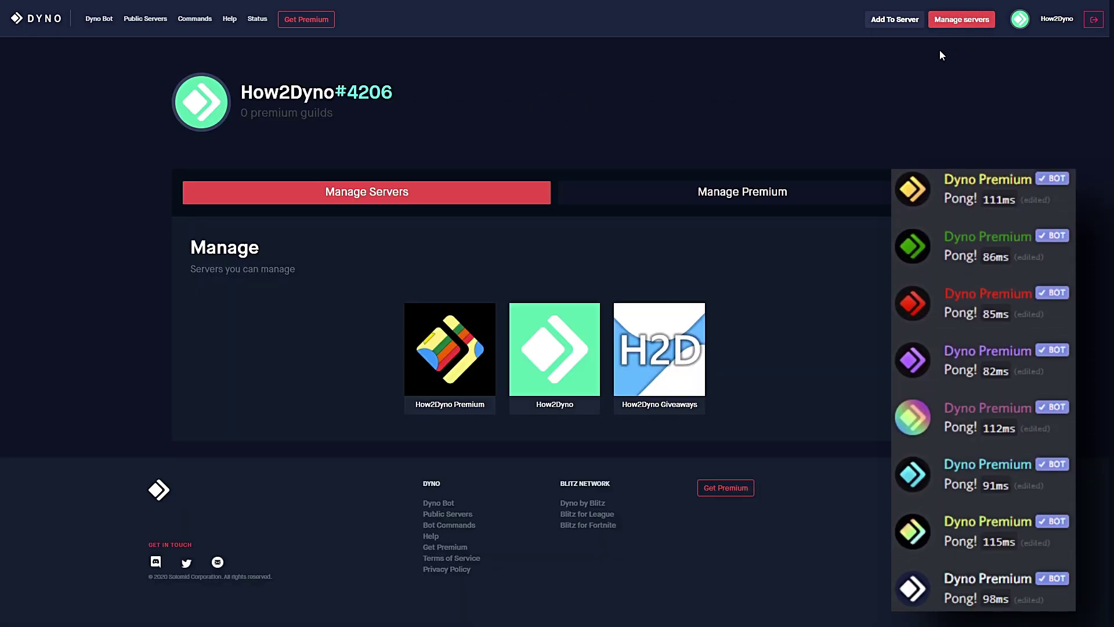
left_click(708, 191)
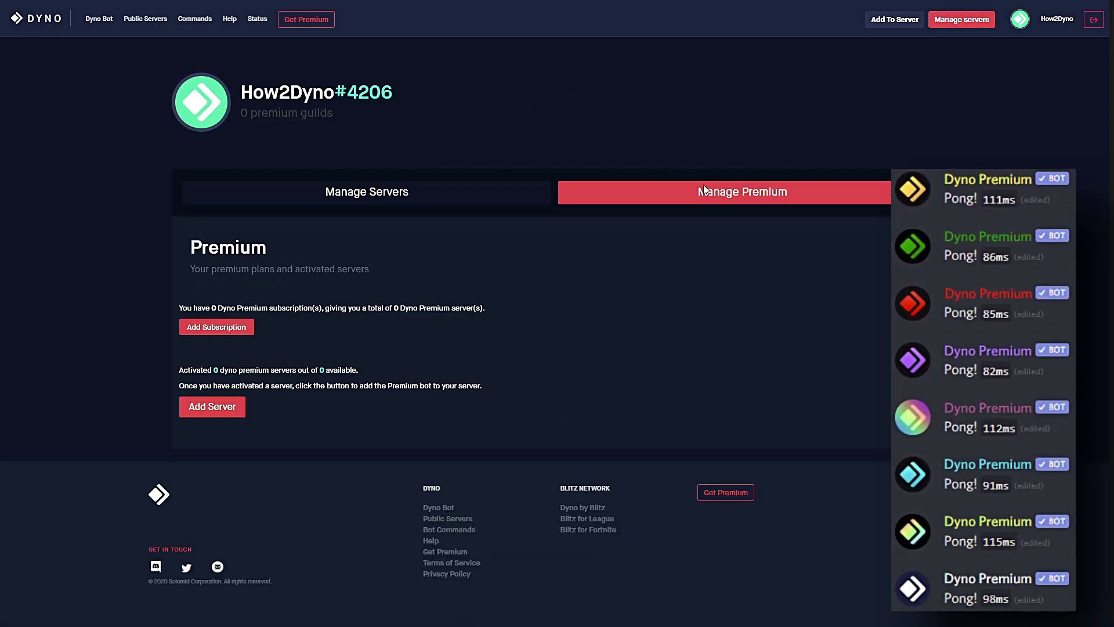
left_click(232, 401)
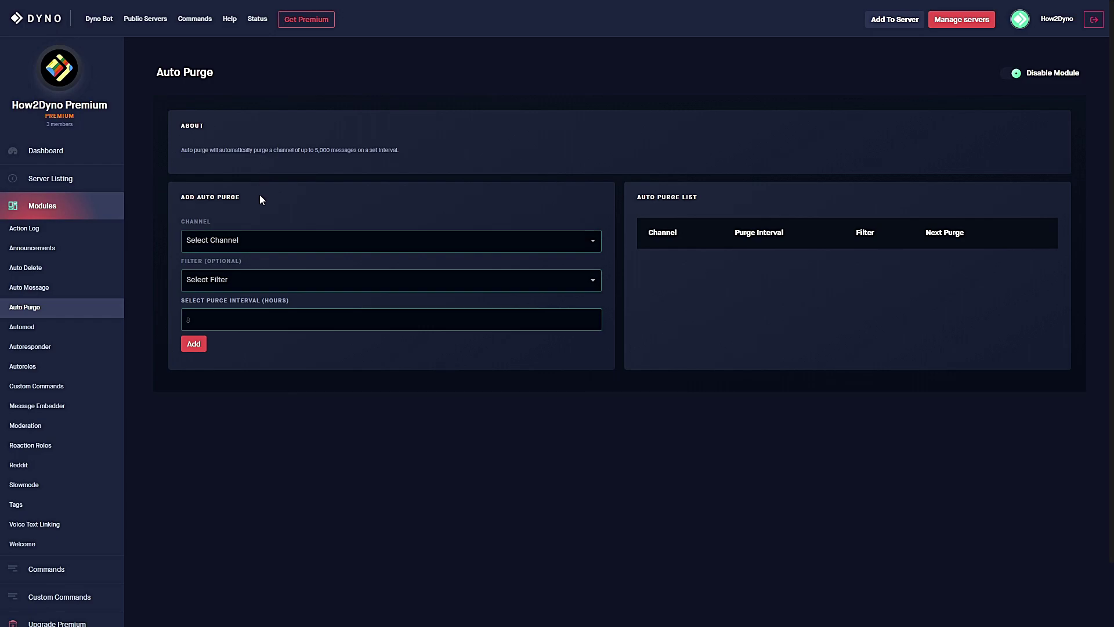
Add an auto purge of the general channel every 1 hour with no filter
left_click(214, 241)
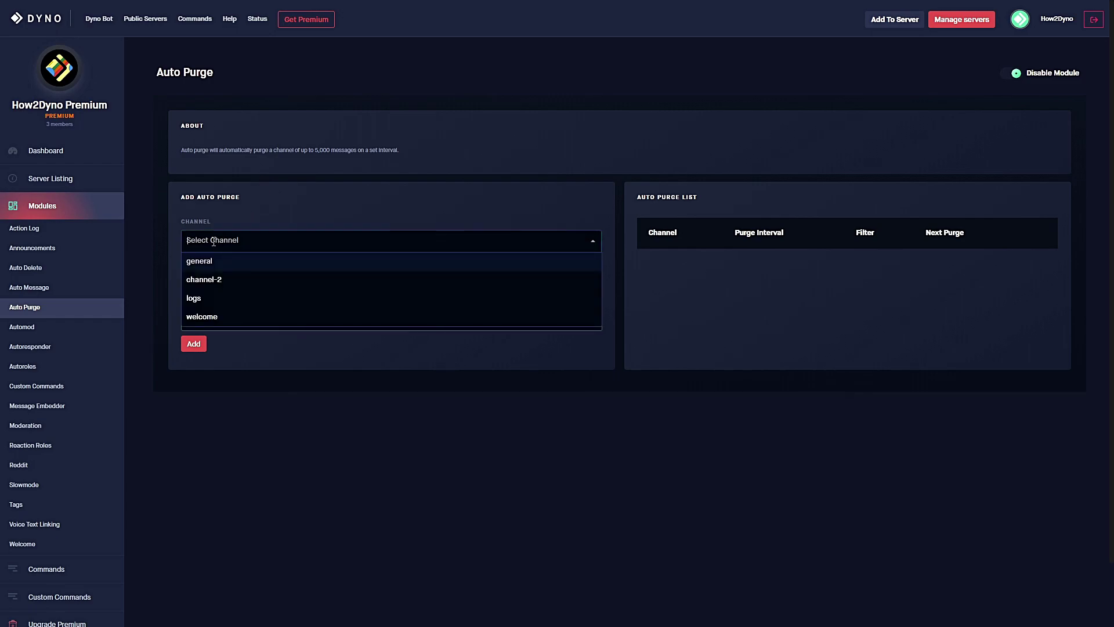
left_click(240, 262)
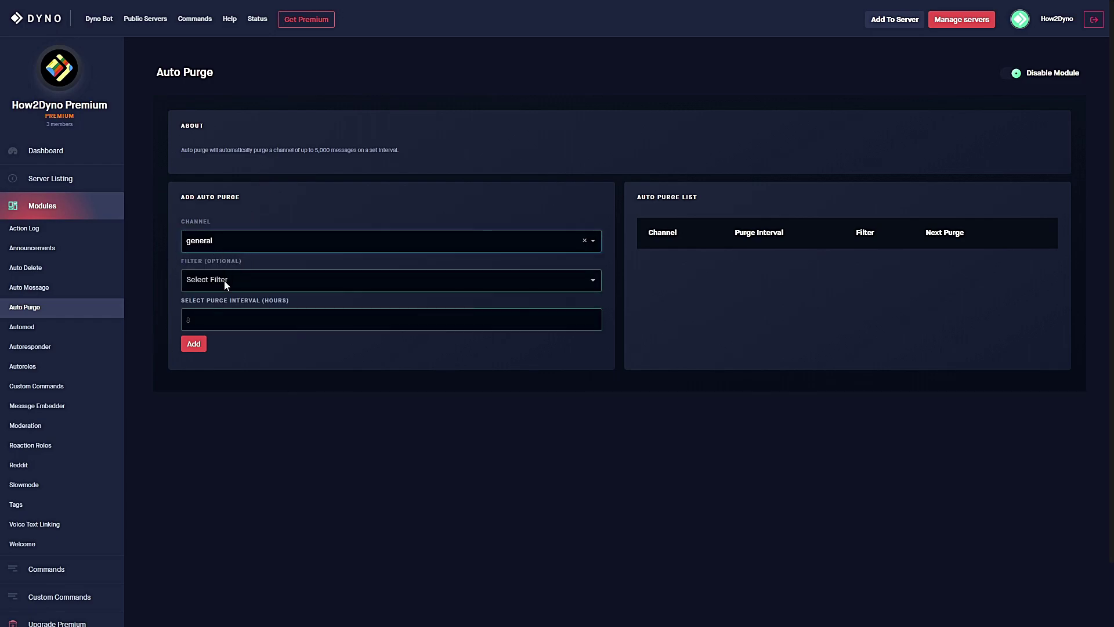
left_click(224, 277)
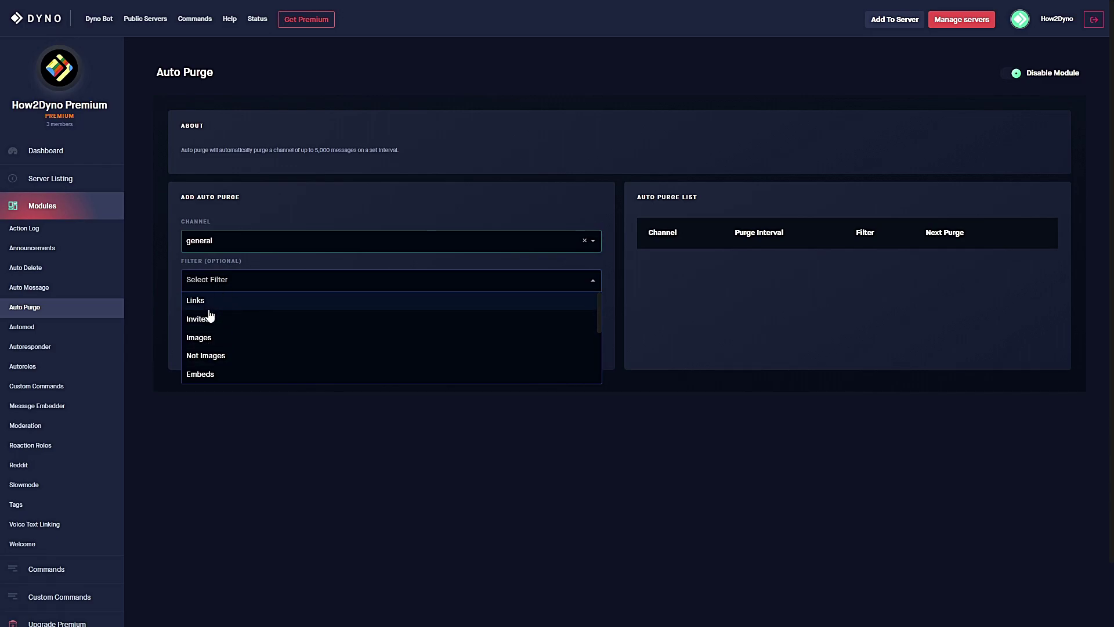
left_click(244, 280)
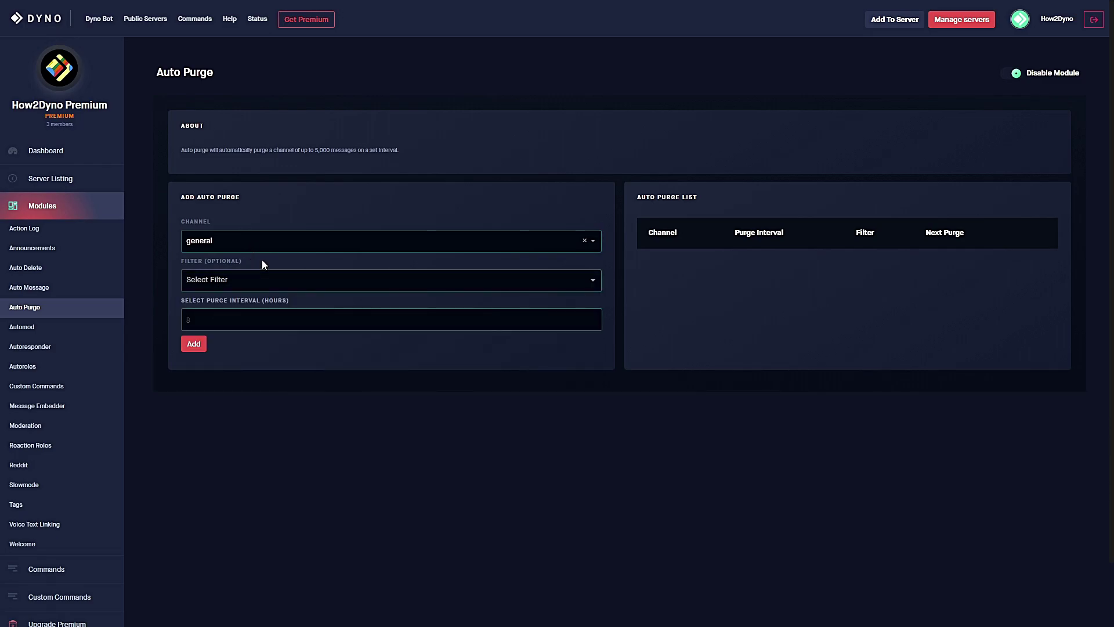
left_click(215, 301)
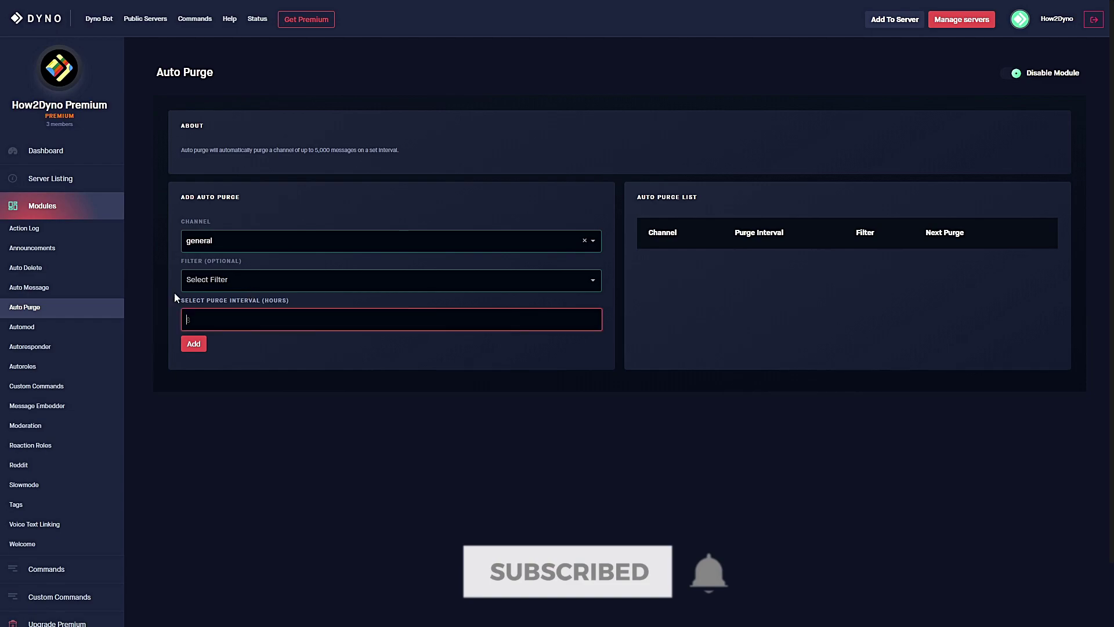
double_click(283, 298)
left_click(221, 320)
type("1")
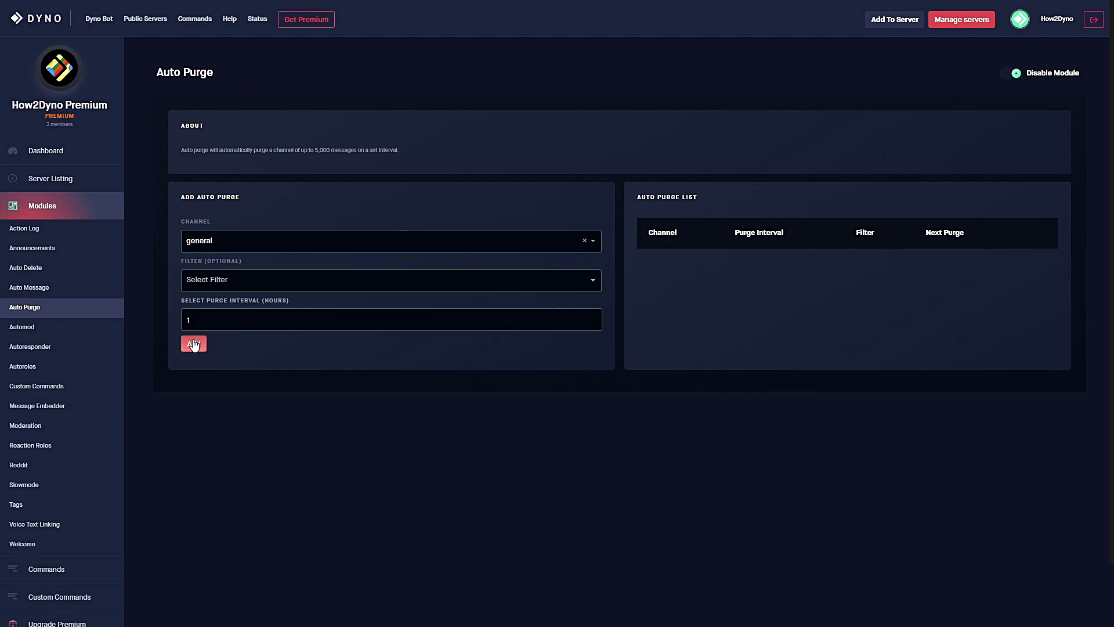
left_click(194, 344)
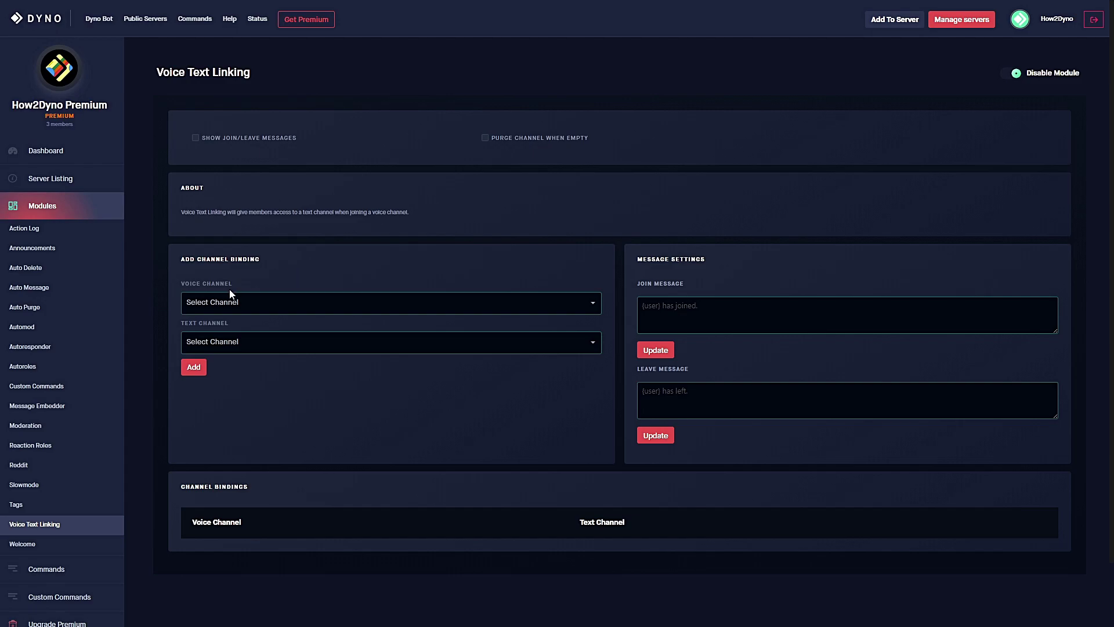
Link the General voice channel to #general with join and leave messages enabled
left_click(263, 304)
left_click(251, 329)
left_click(251, 339)
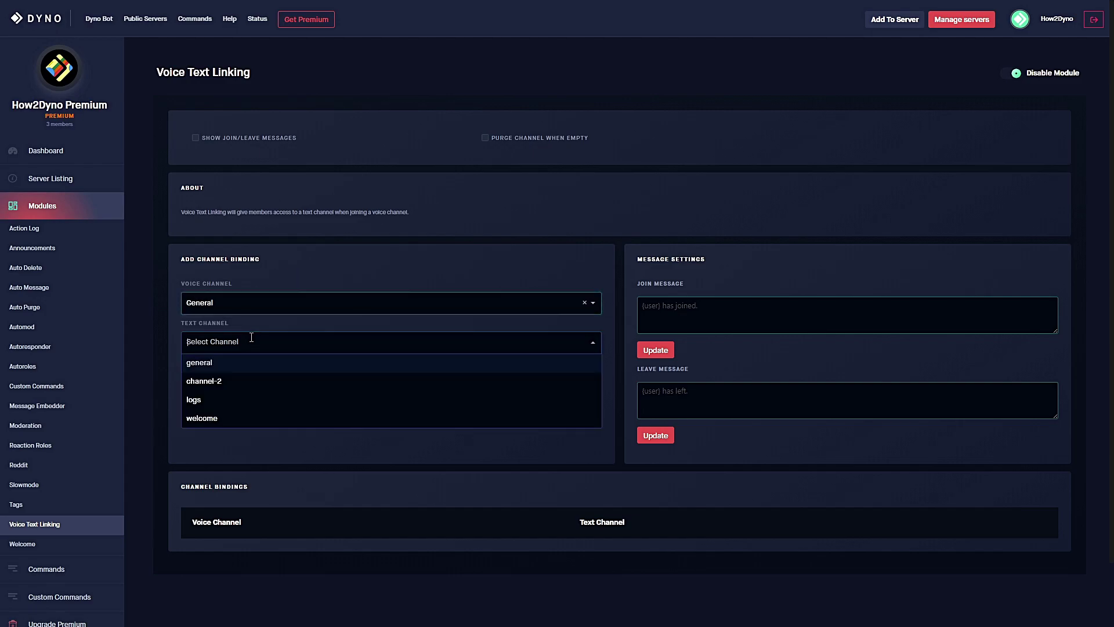
key("Return")
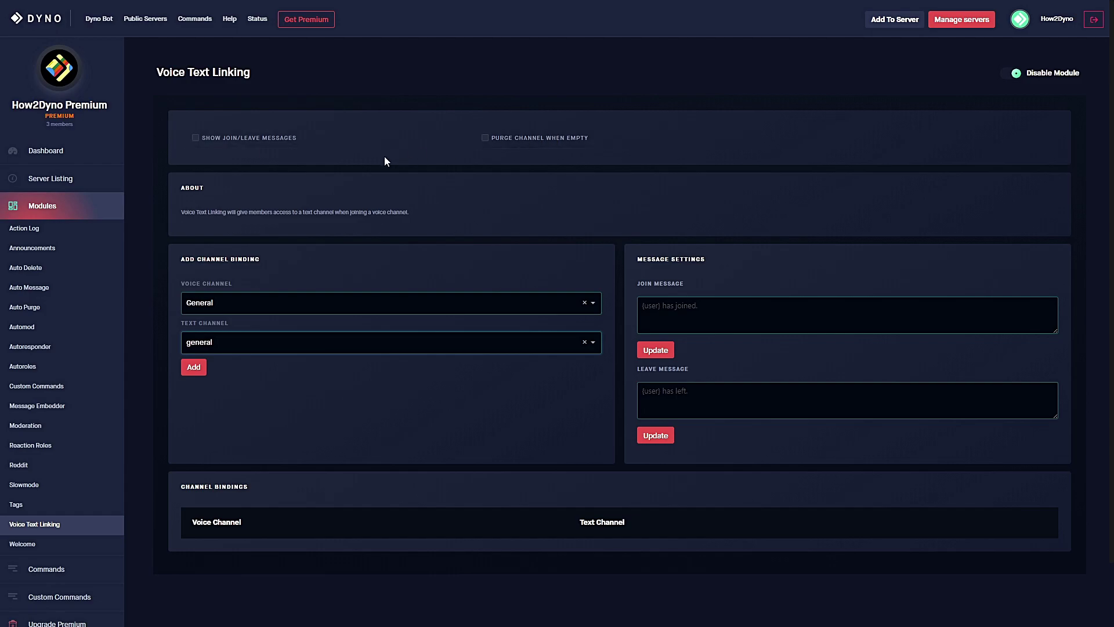
left_click(197, 140)
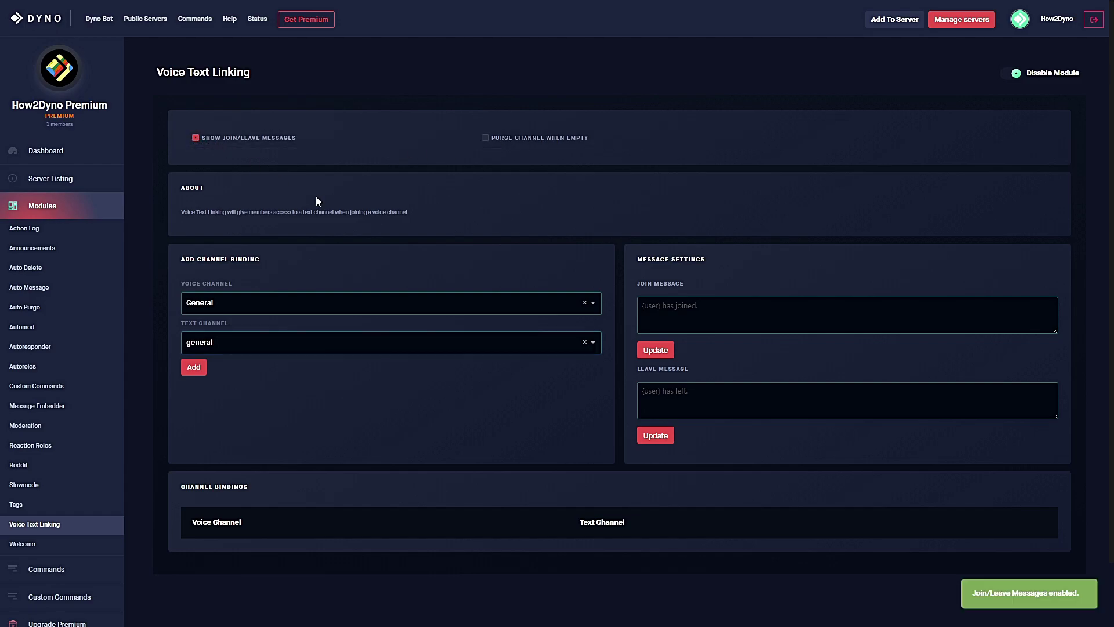
left_click(739, 314)
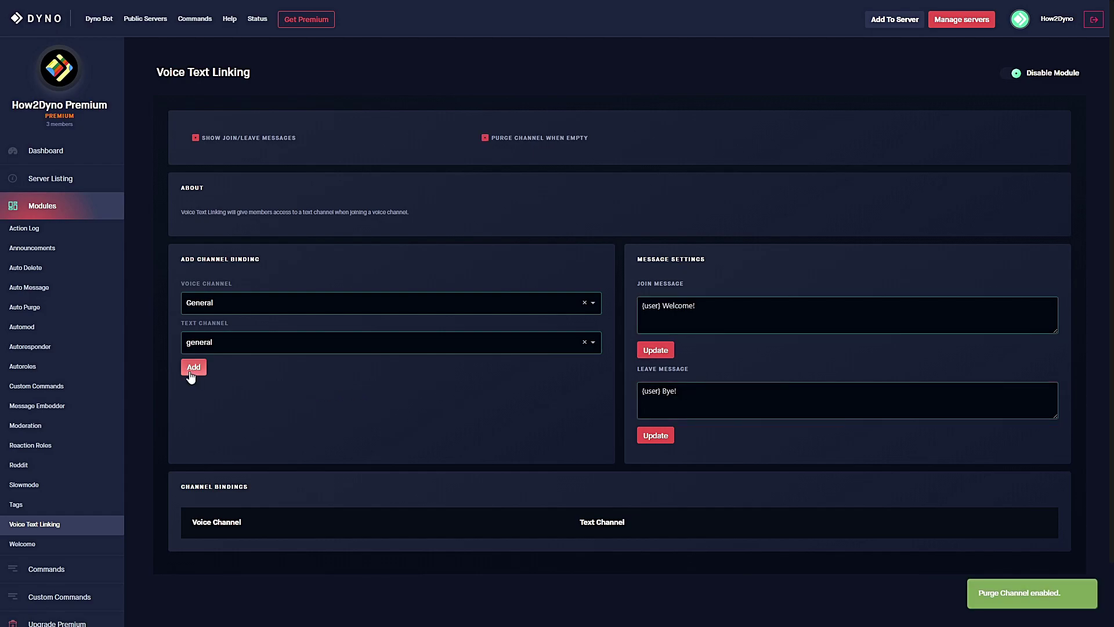
left_click(189, 372)
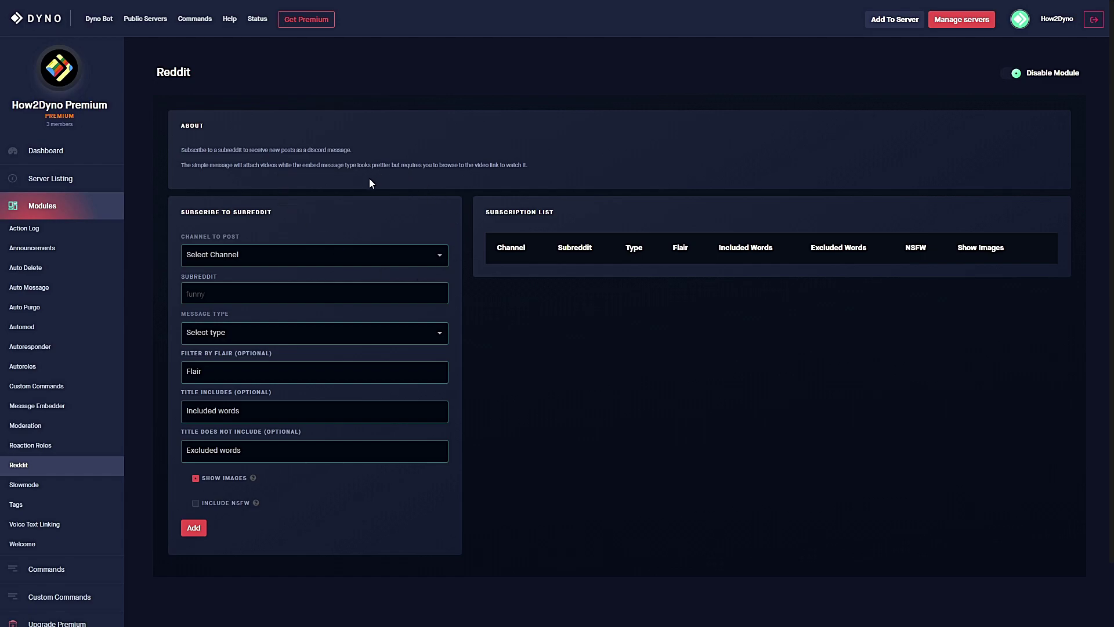
Subscribe #general to the dyno subreddit with posts sent as embeds
left_click(247, 256)
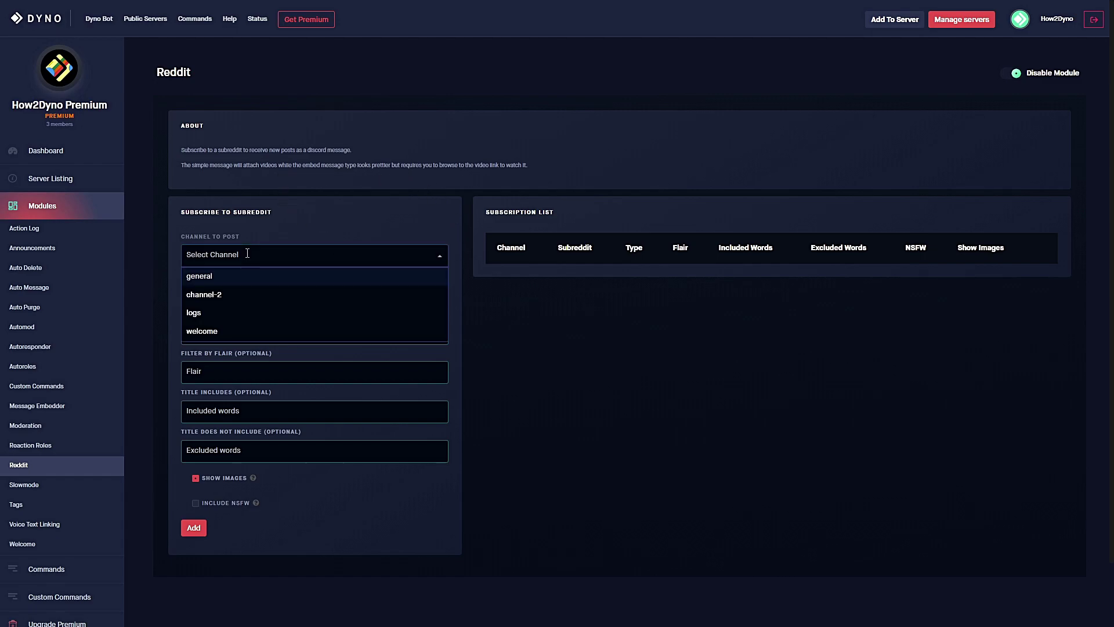
left_click(219, 277)
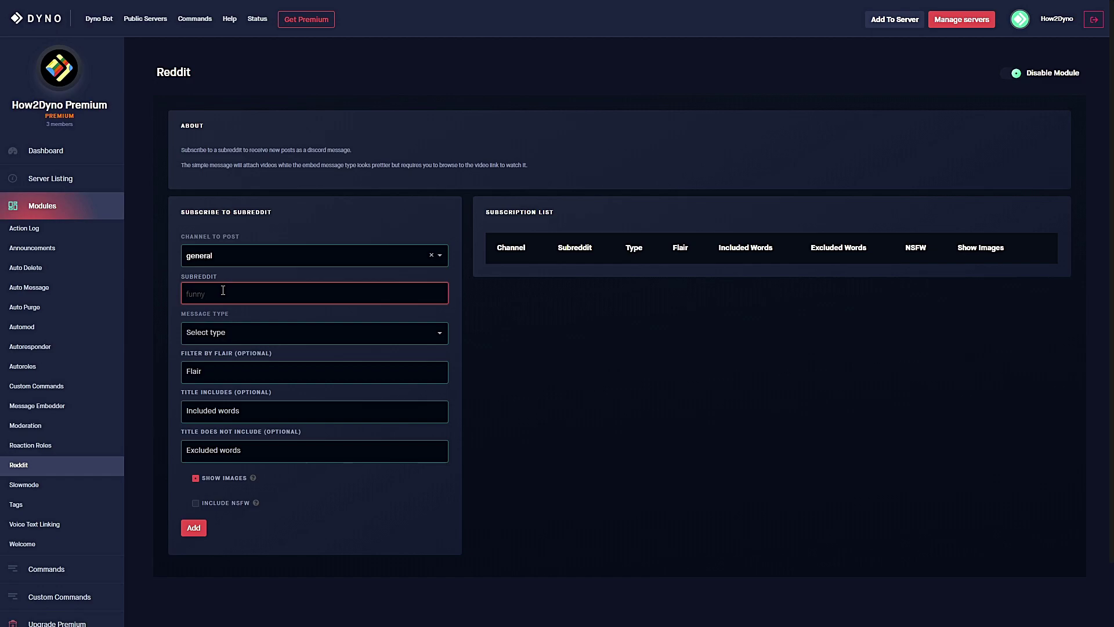
type("dyno")
left_click(227, 332)
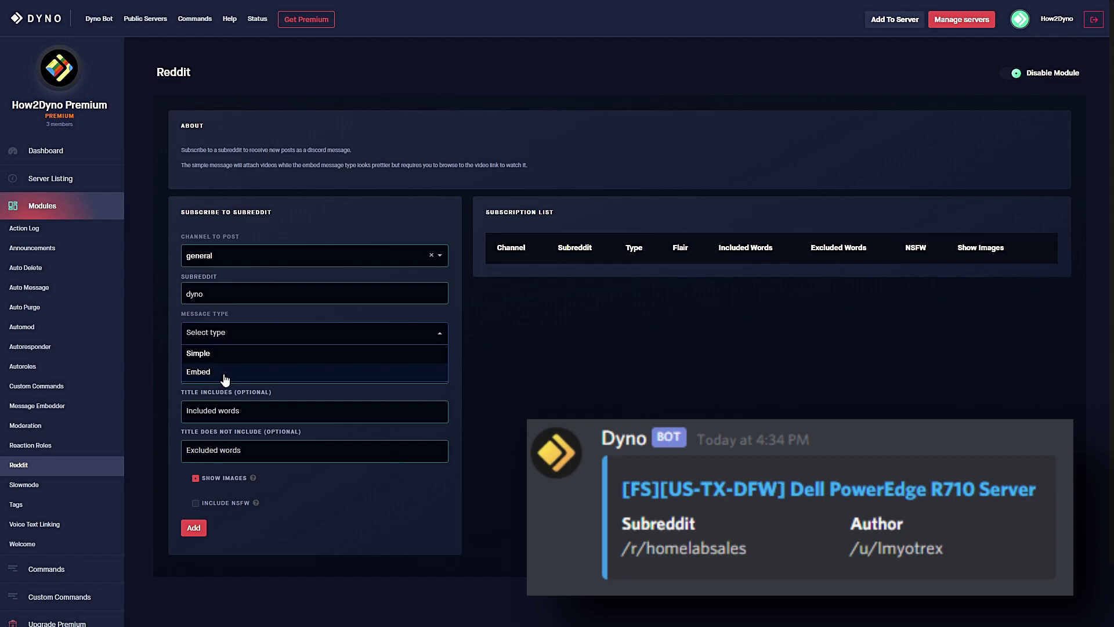
left_click(221, 371)
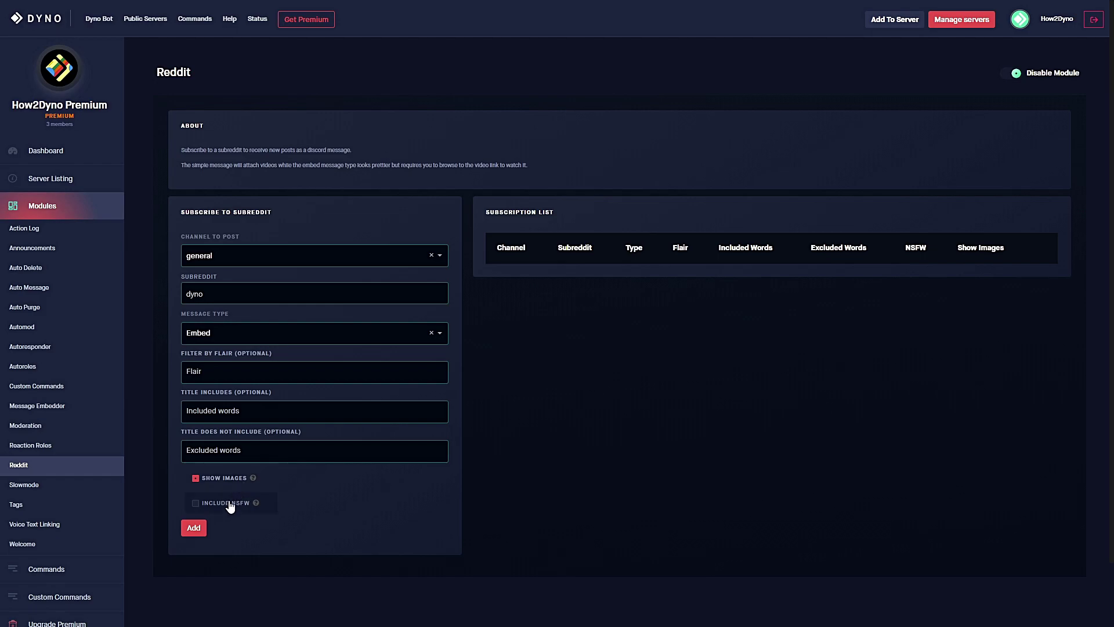
left_click(193, 530)
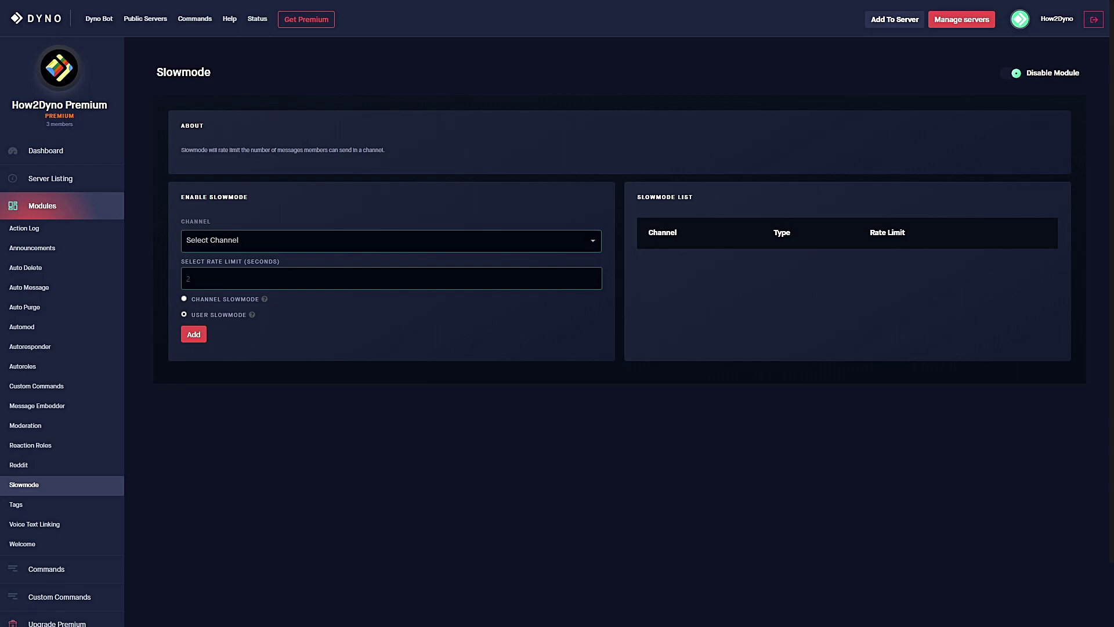
Add a 5-second per-user slowmode entry for the general channel
left_click(226, 241)
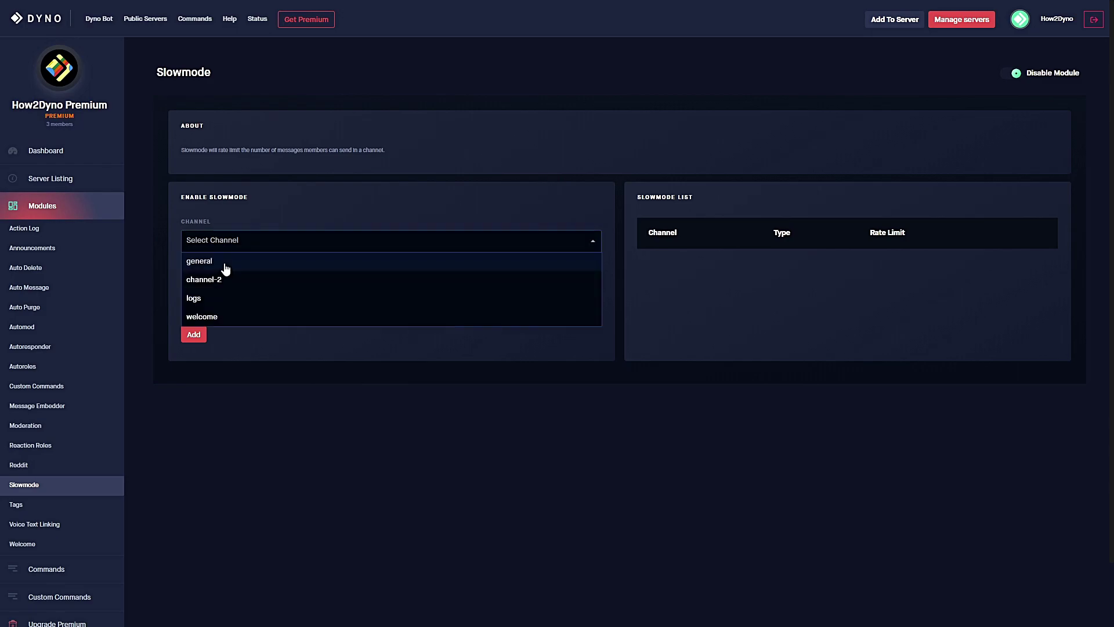
left_click(226, 262)
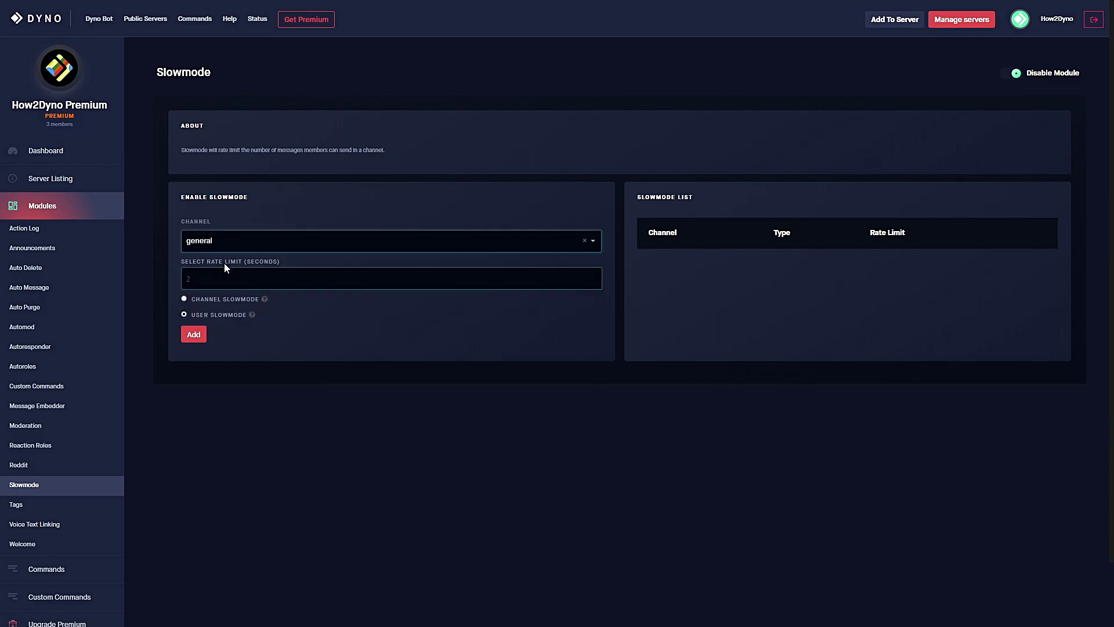
left_click(220, 277)
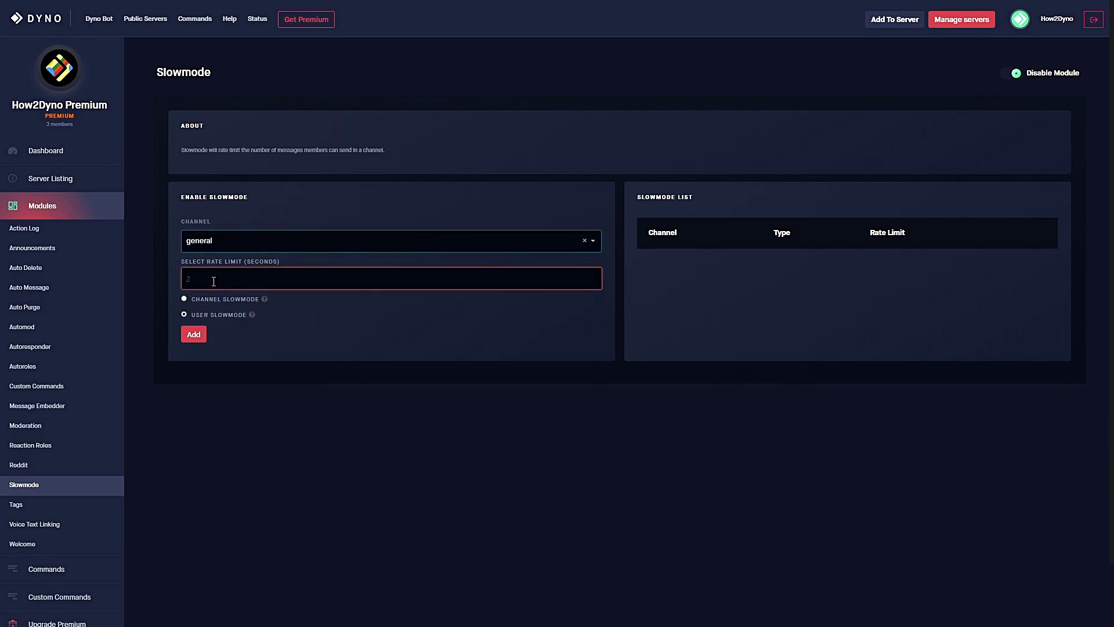
type("5")
left_click(193, 313)
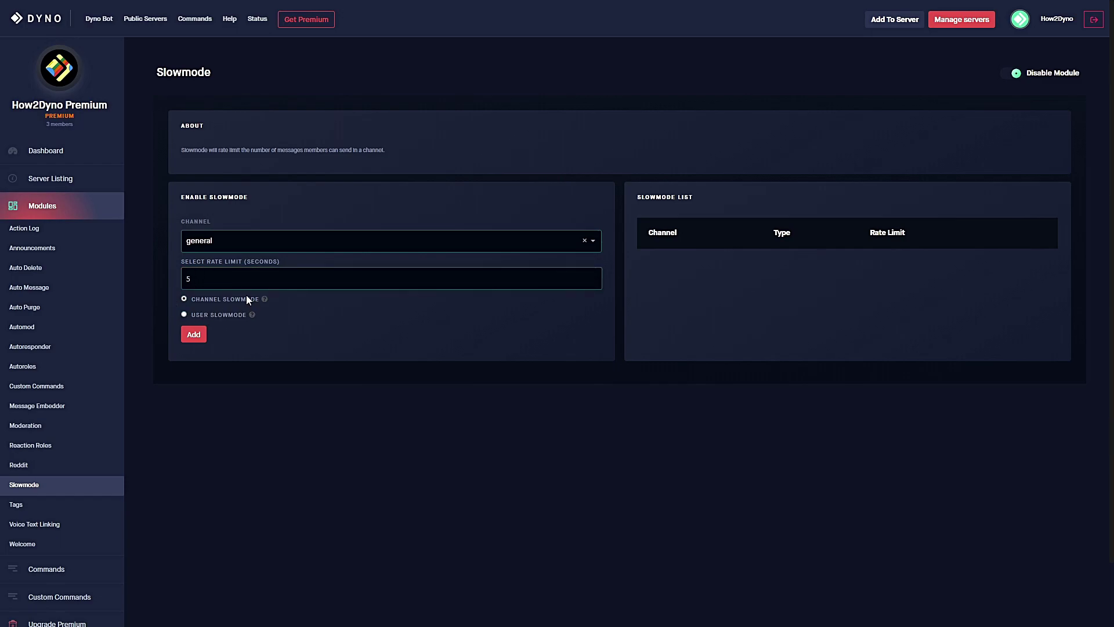
left_click(185, 315)
left_click(195, 335)
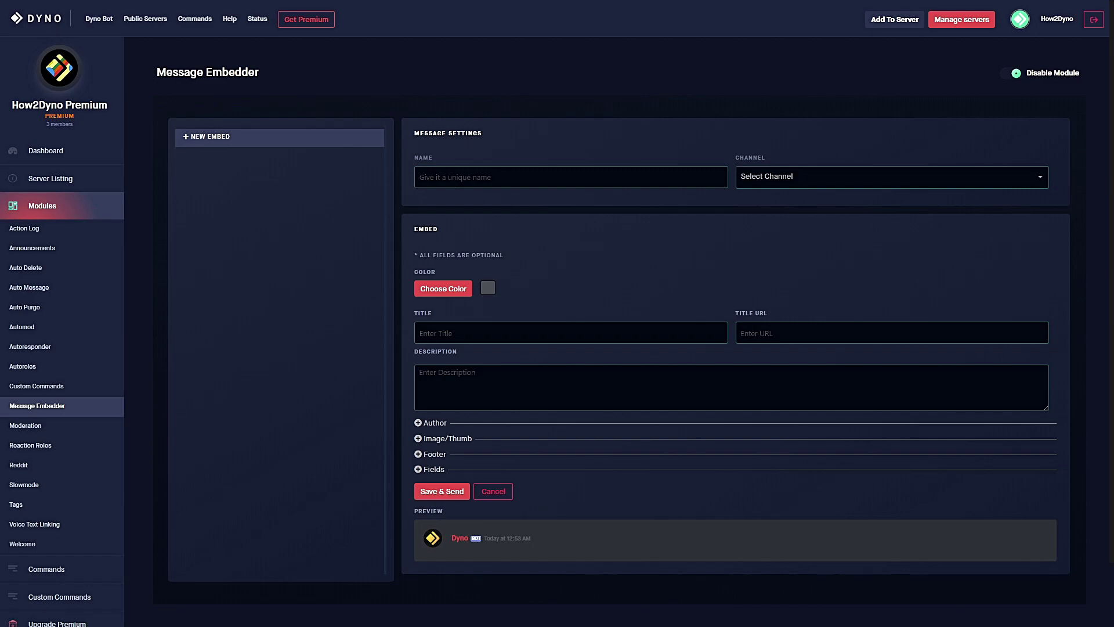
Name the new embed How2Dyno, target #general, and give it a teal colour
left_click(468, 174)
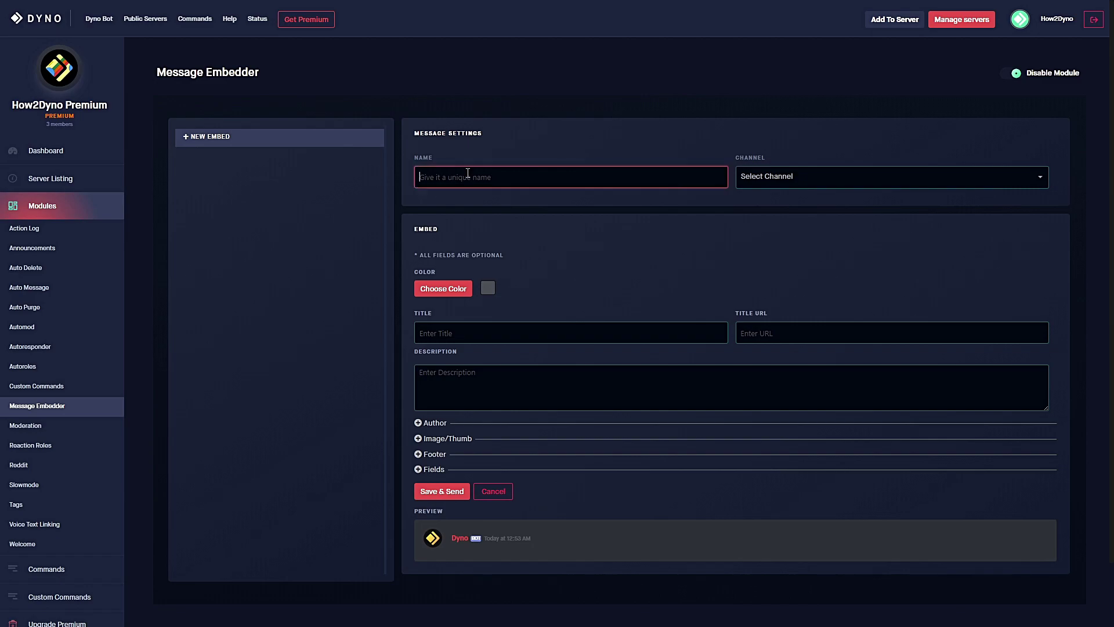
type("How2Dyno")
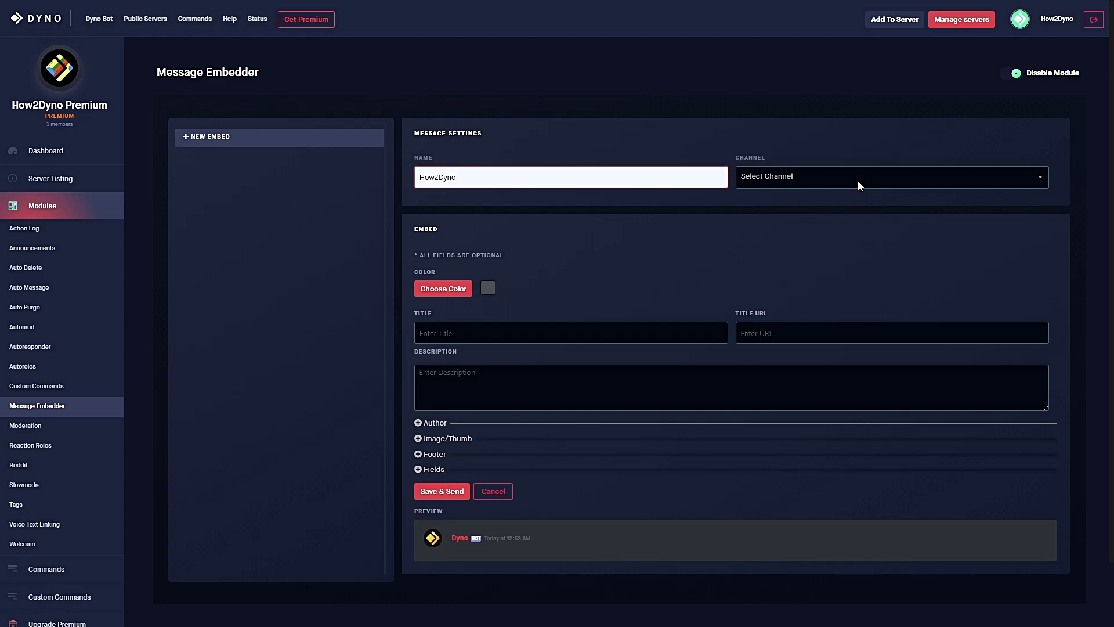
left_click(858, 180)
left_click(882, 217)
left_click(443, 289)
left_click(448, 340)
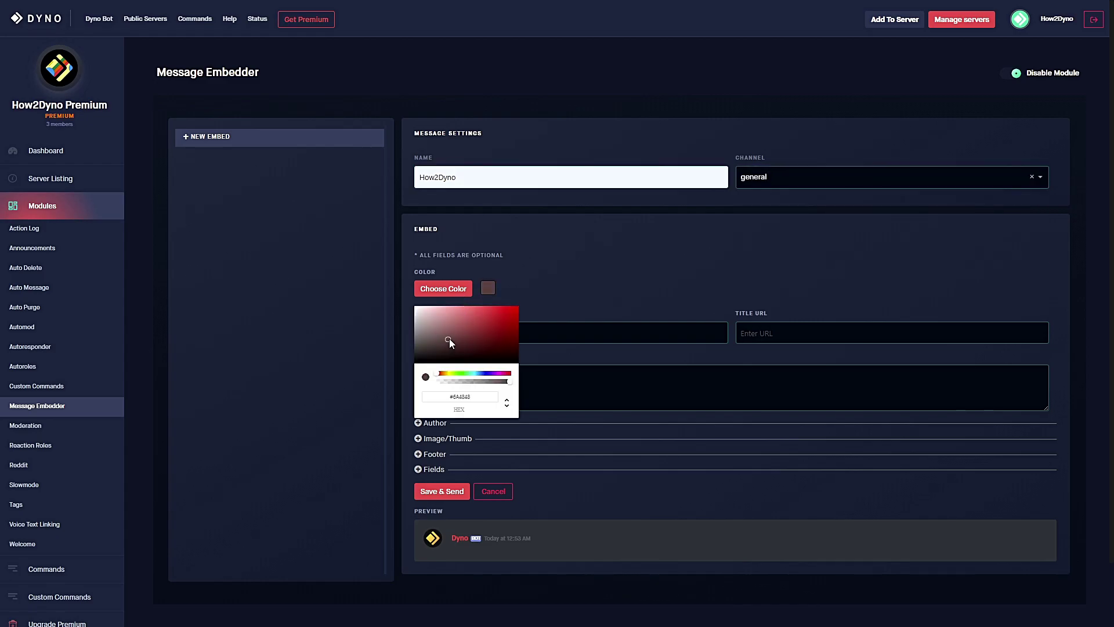
scroll(449, 339, "down", 1)
Set the title How2Dyno, an imgur title URL, and the five-line description
left_click(447, 278)
type("How2Dyno")
left_click(783, 275)
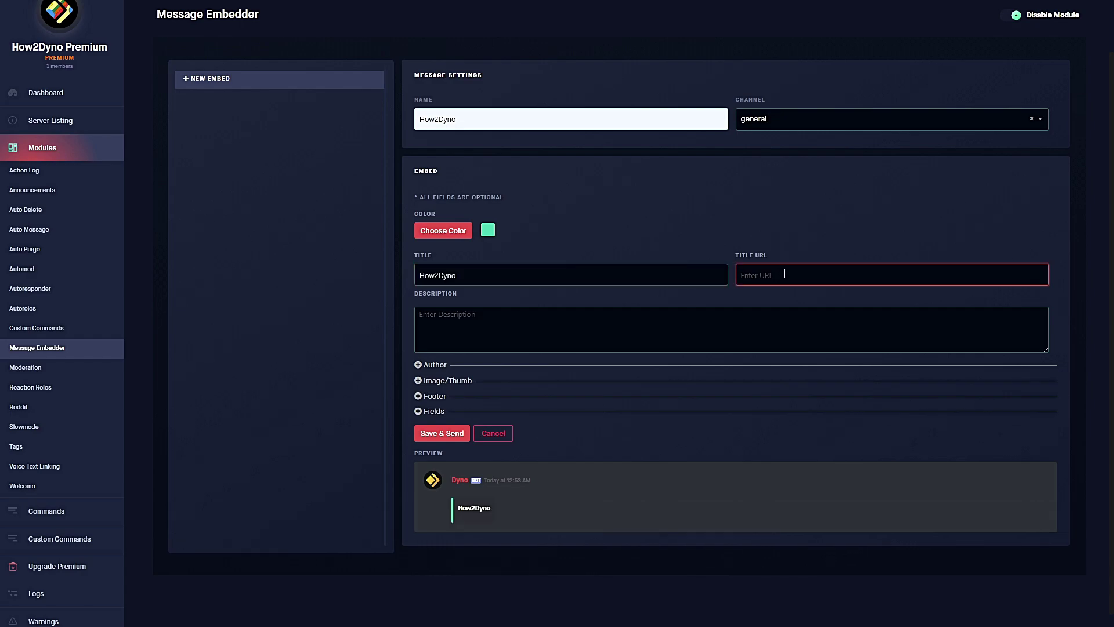
type("https://i.imgur.com/ZVGjIjB.png")
left_click(540, 319)
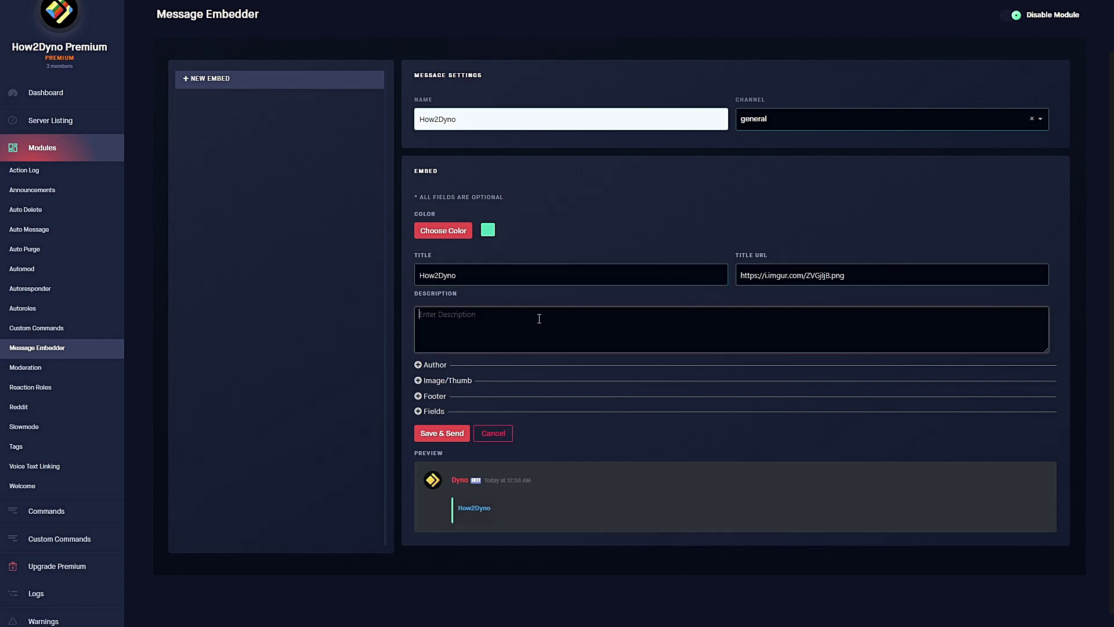
type("Hi! - This - Is - a - Test")
left_click_drag(1048, 350, 1054, 431)
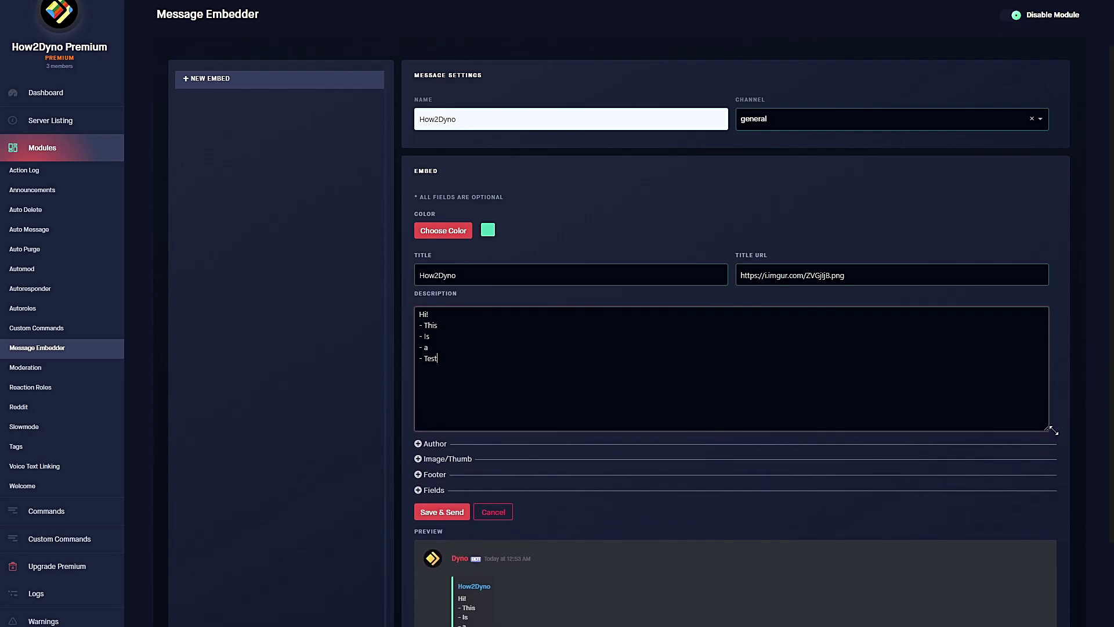
Set the author name to 'This is a test!' with an imgur author icon
left_click(434, 441)
scroll(515, 425, "down", 1)
left_click(515, 425)
type("This is a test!")
left_click(770, 428)
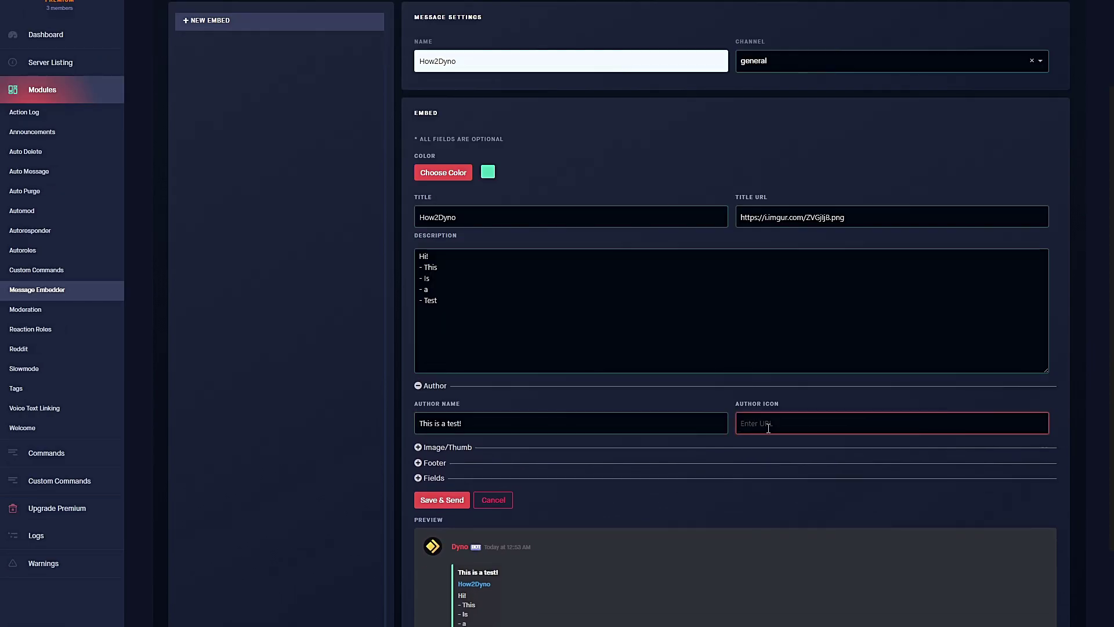
type("https://i.imgur.com/V8oJ4L5.png")
Use the imgur link for both the thumbnail and the main image
left_click(435, 447)
scroll(478, 383, "down", 2)
left_click(478, 382)
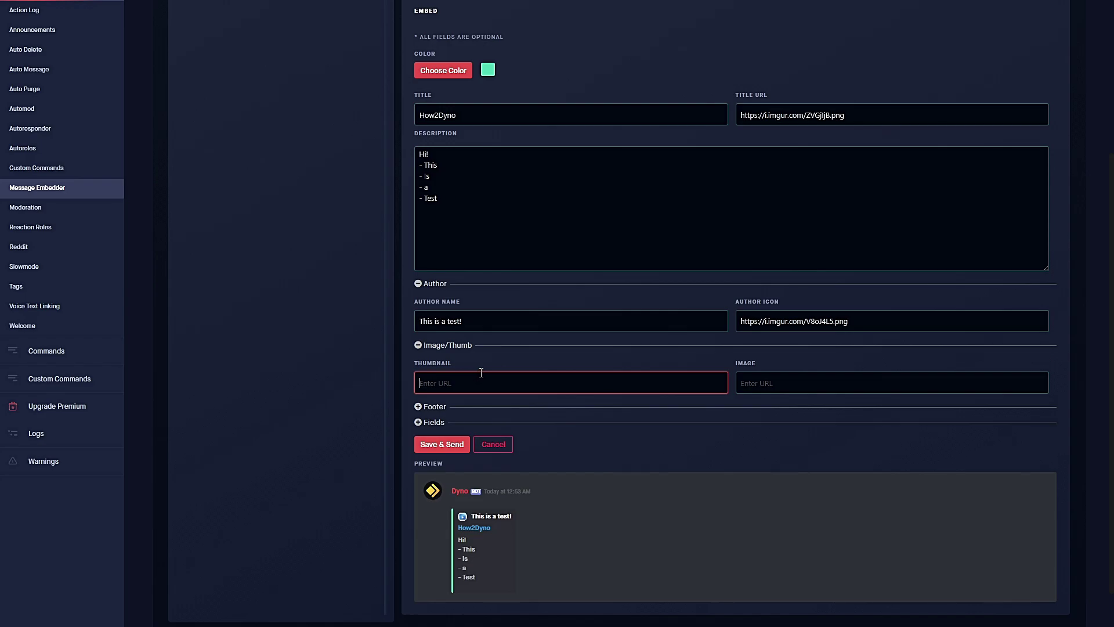
type("https://i.imgur.com/V8oJ4L5.png")
left_click(750, 391)
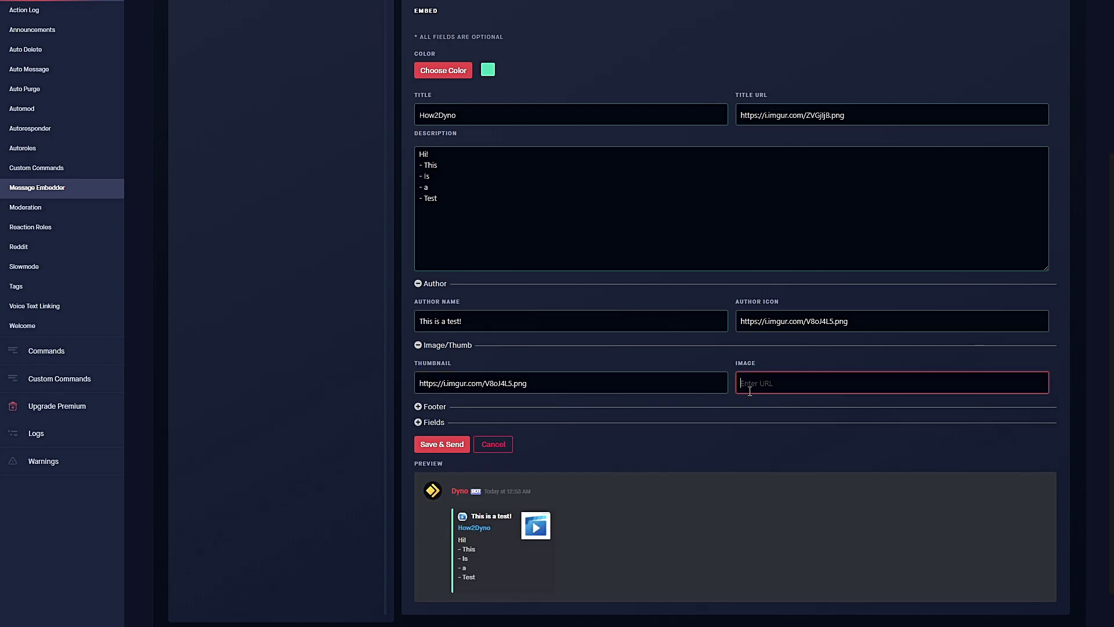
type("https://i.imgur.com/V8oJ4L5.png")
Set the footer text to How2Dyno with an imgur footer icon
left_click(435, 406)
scroll(513, 406, "down", 1)
left_click(513, 386)
type("How2Dyno")
left_click(801, 376)
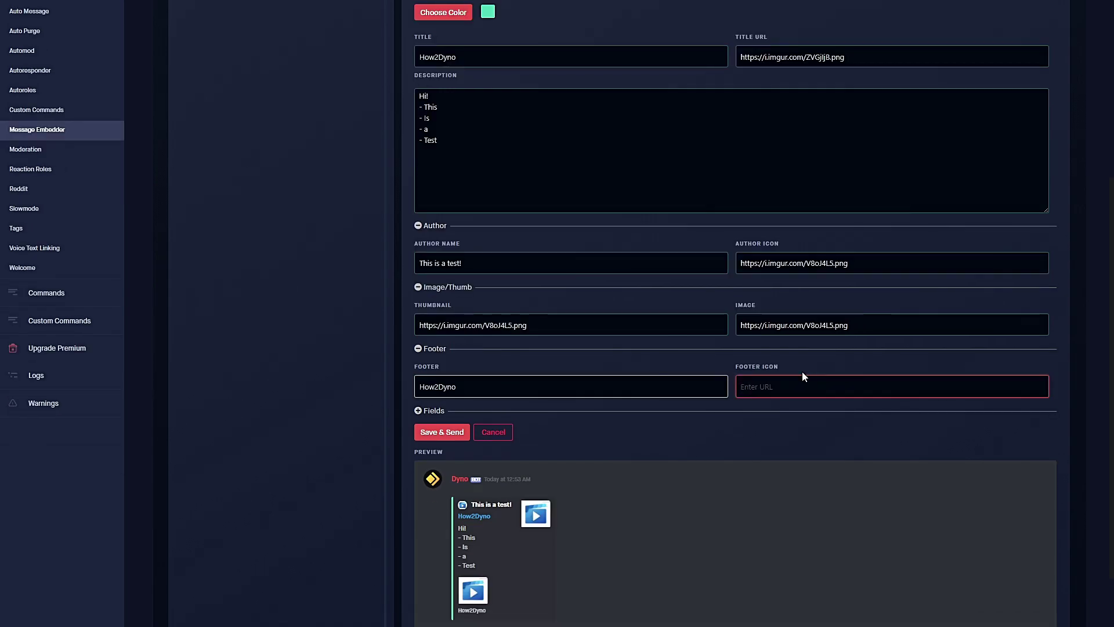
type("https://i.imgur.com/V8oJ4L5.png")
Make the Hi! and Bye! fields inline, then save and send the embed
left_click(434, 411)
scroll(434, 405, "down", 2)
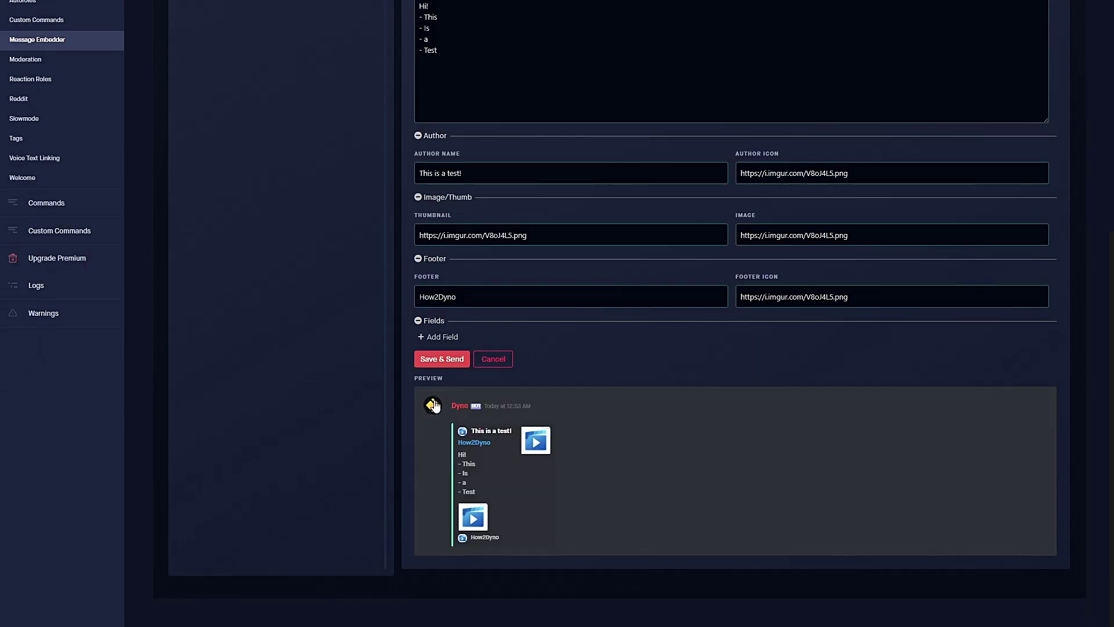
left_click(446, 338)
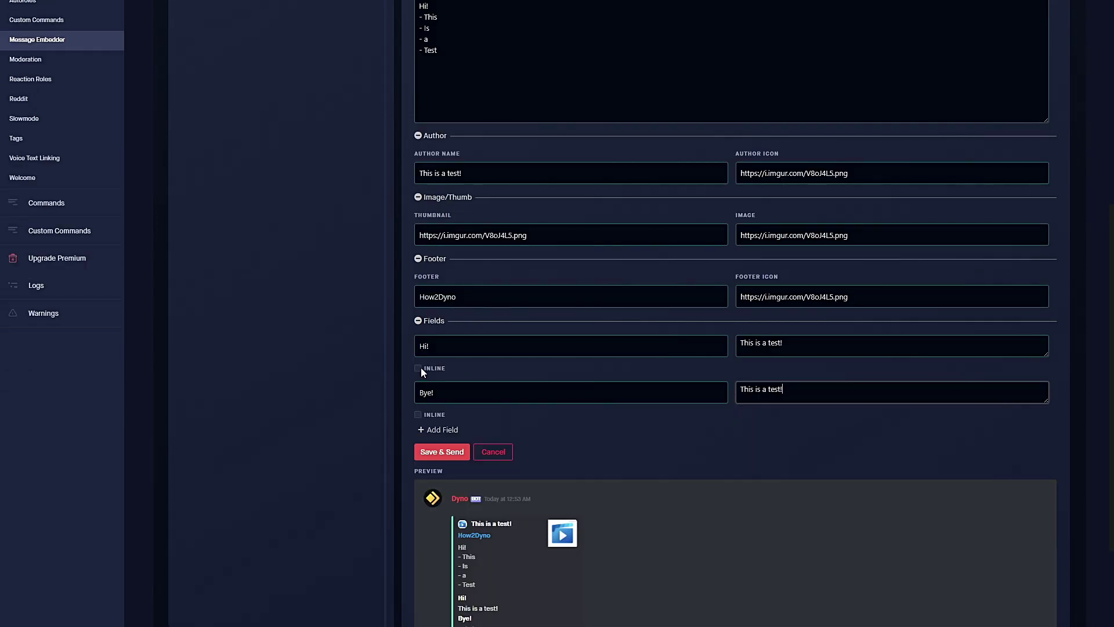
left_click(418, 368)
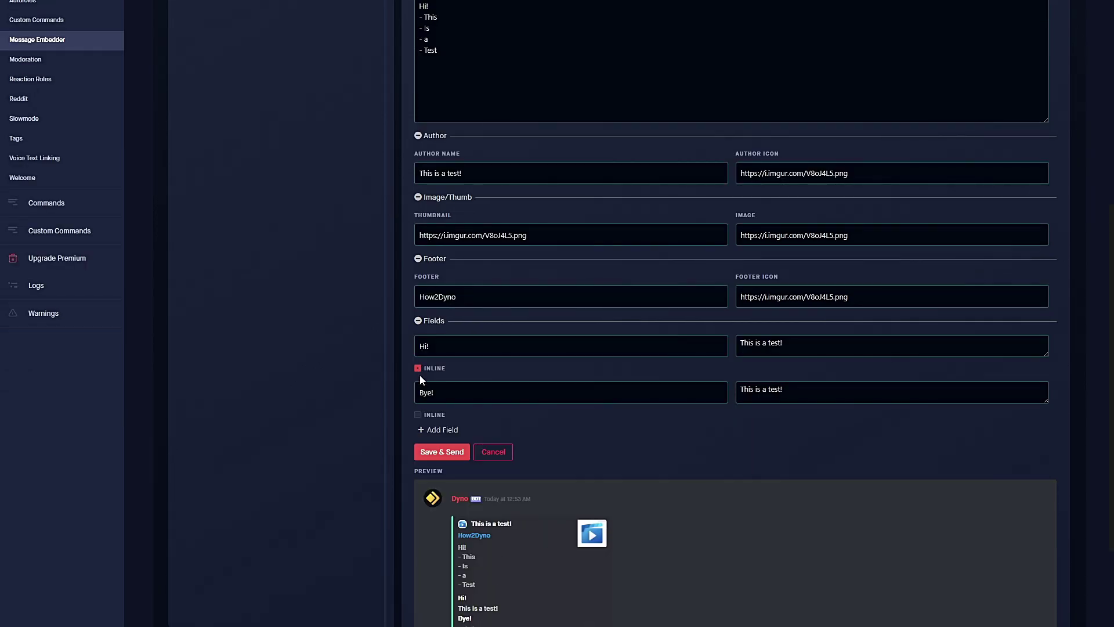
left_click(418, 415)
scroll(416, 441, "down", 2)
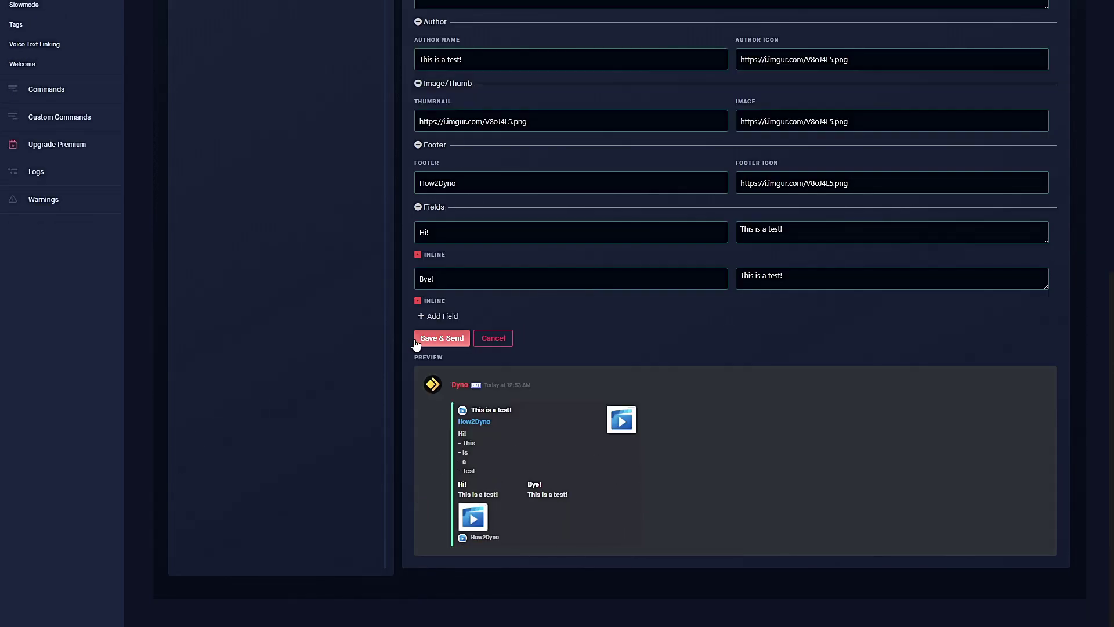
left_click(446, 341)
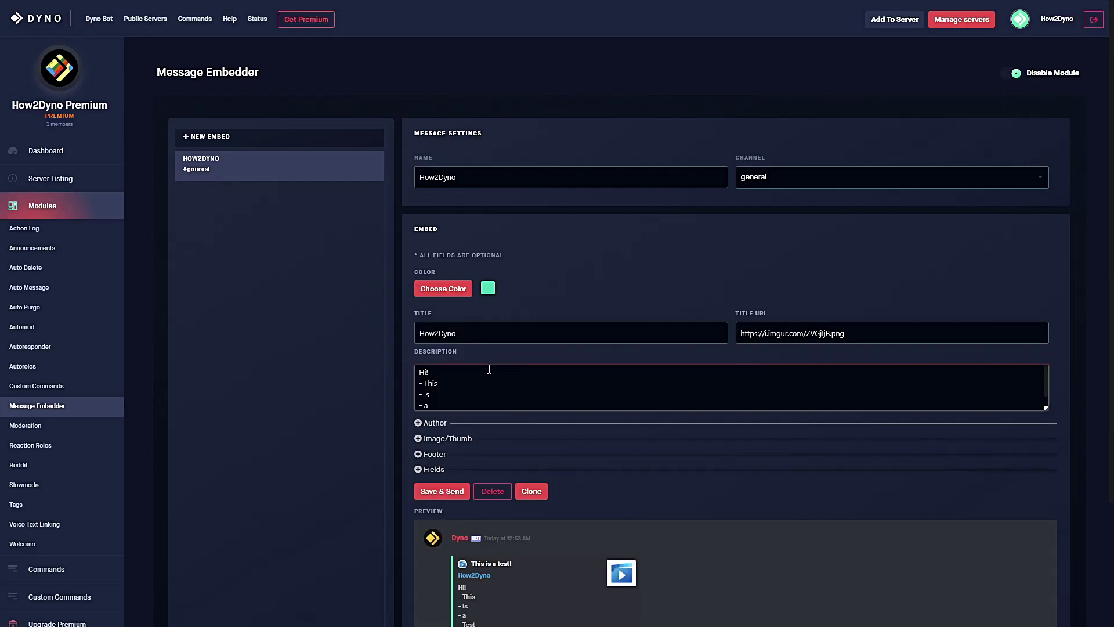
Review the saved How2Dyno embed, then switch to the Dyno Premium documentation page
left_click(479, 372)
scroll(493, 496, "down", 1)
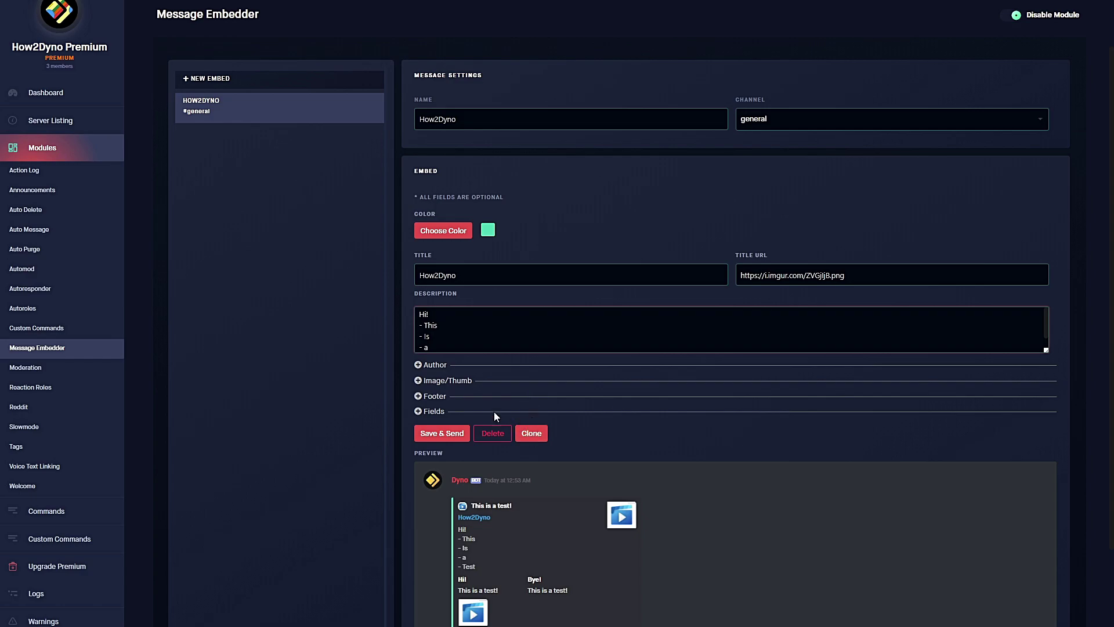
left_click(484, 330)
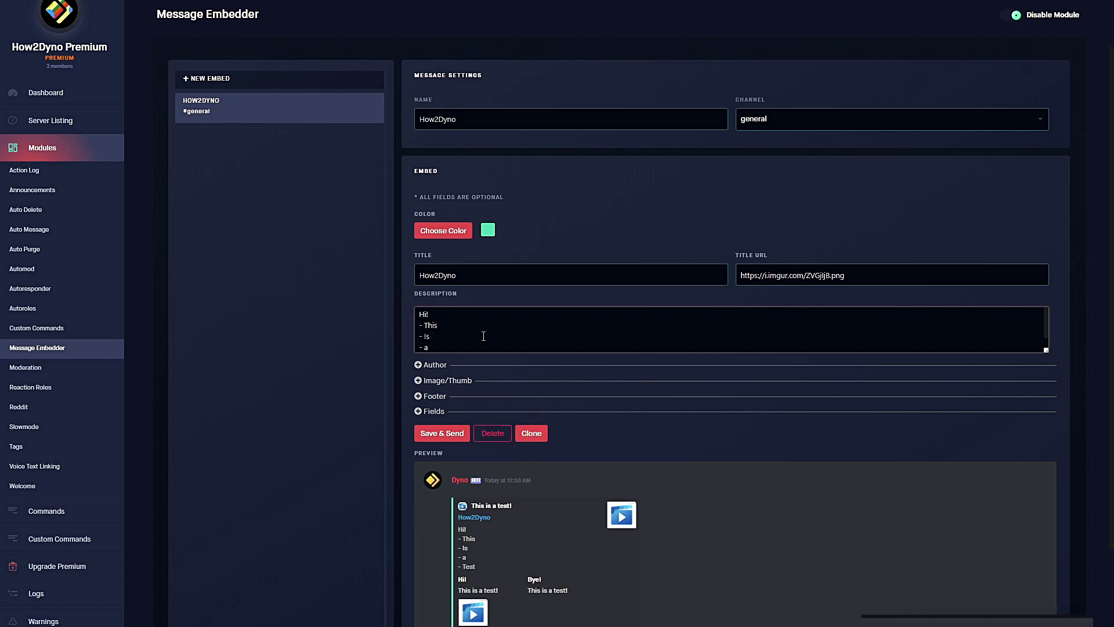